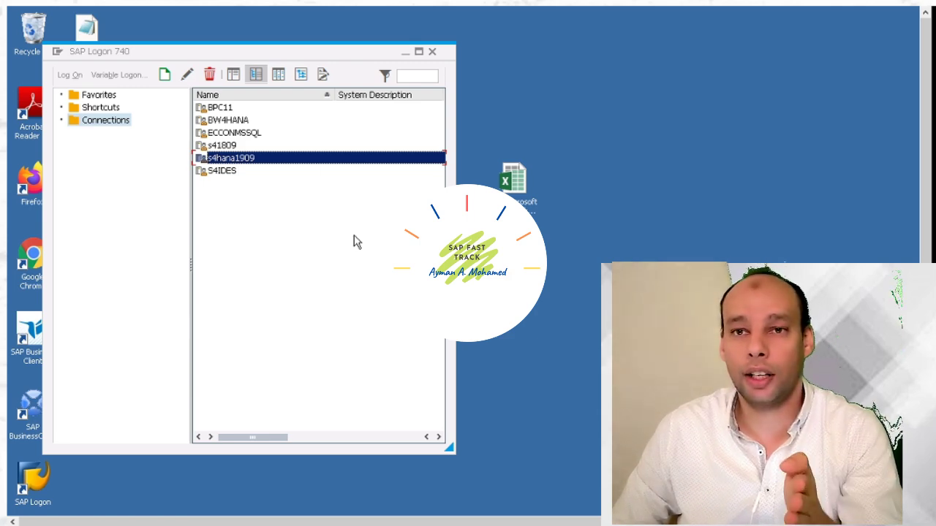
# Step: Open the s4hana1909 connection and try to log on with the user name, account password and logon language AR
pyautogui.doubleClick(298, 158)
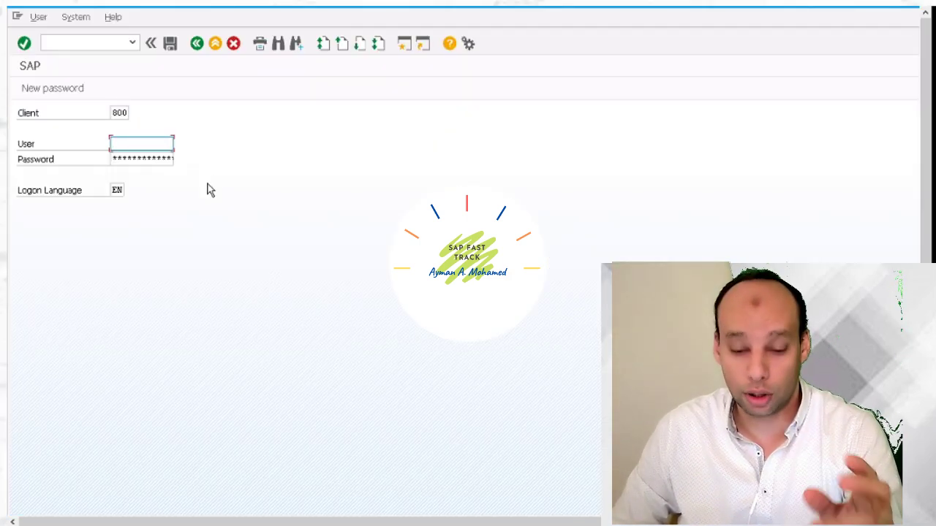
pyautogui.press('BackSpace')
pyautogui.press('Down')
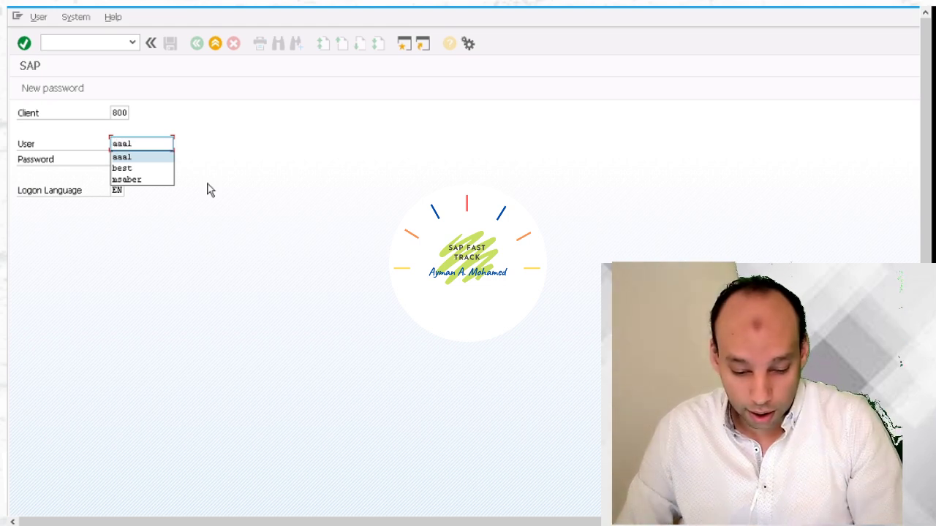
pyautogui.press('Tab')
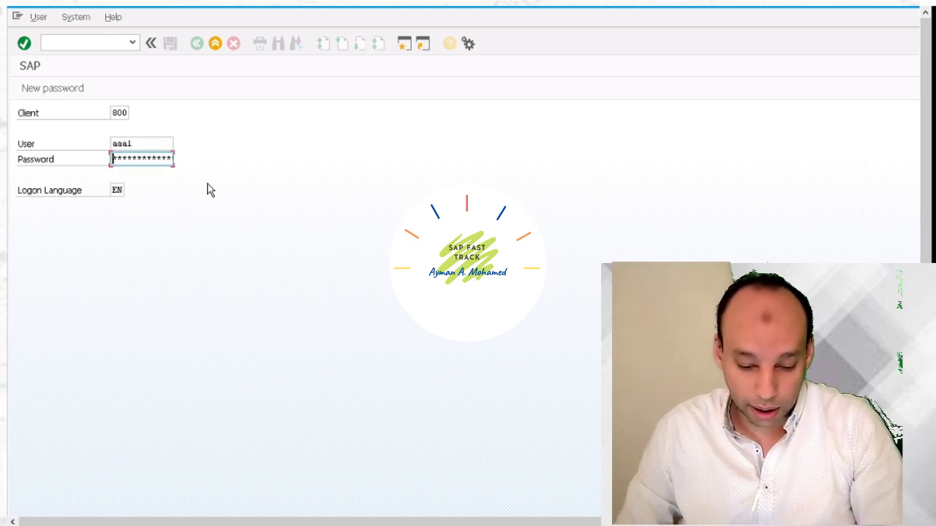
pyautogui.write('****')
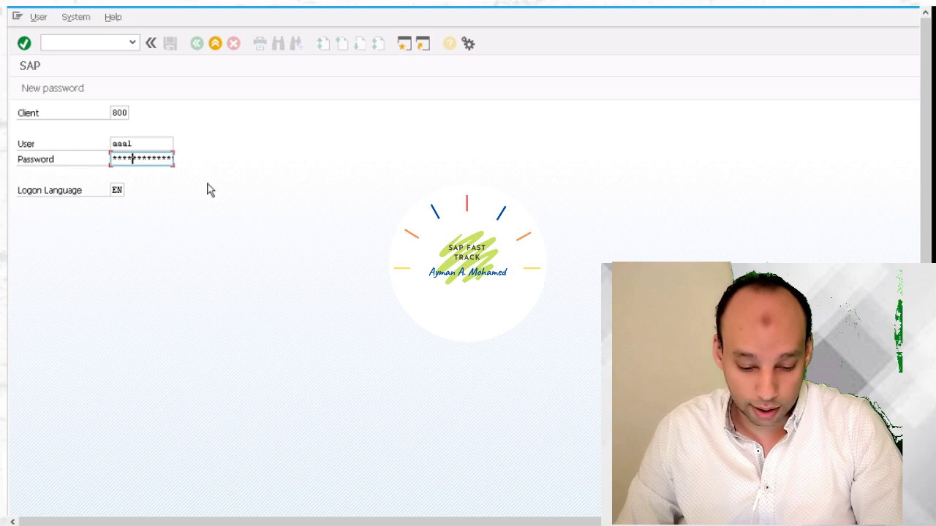
pyautogui.write('***')
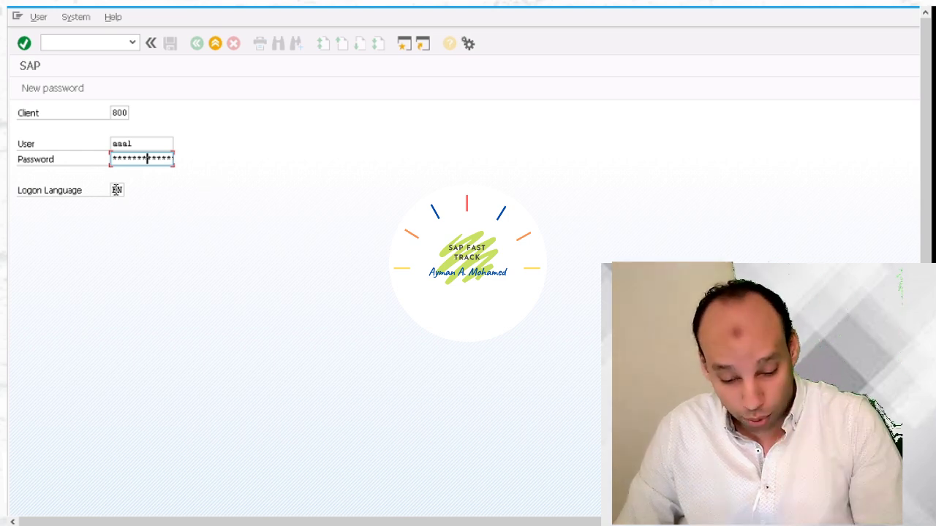
pyautogui.press('Tab')
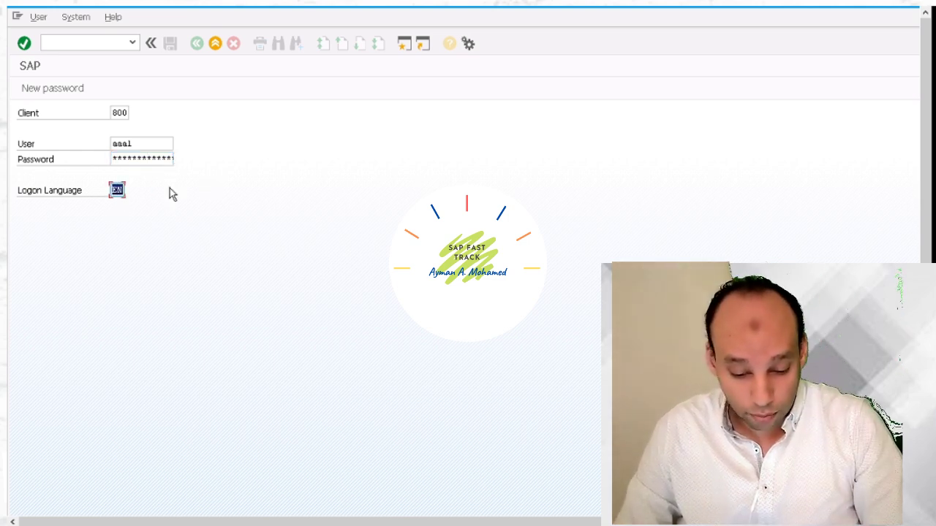
pyautogui.write('AR')
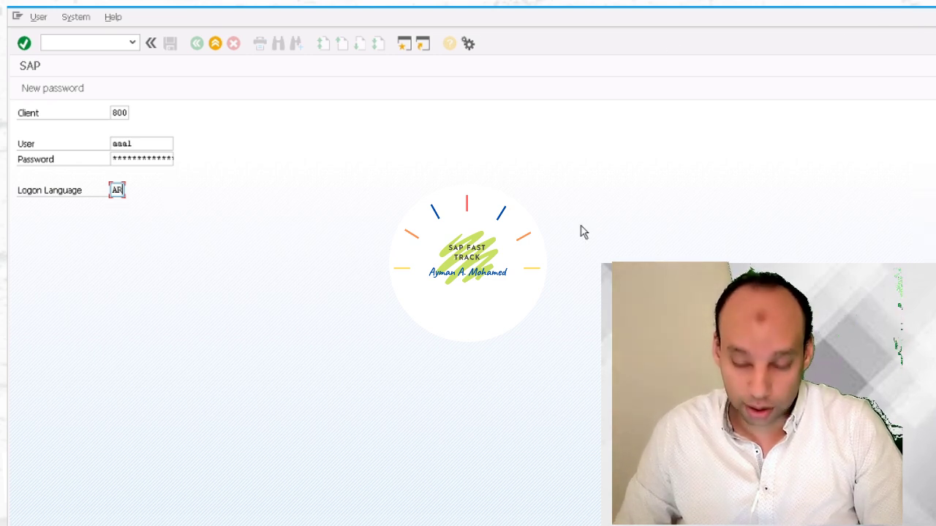
pyautogui.press('Return')
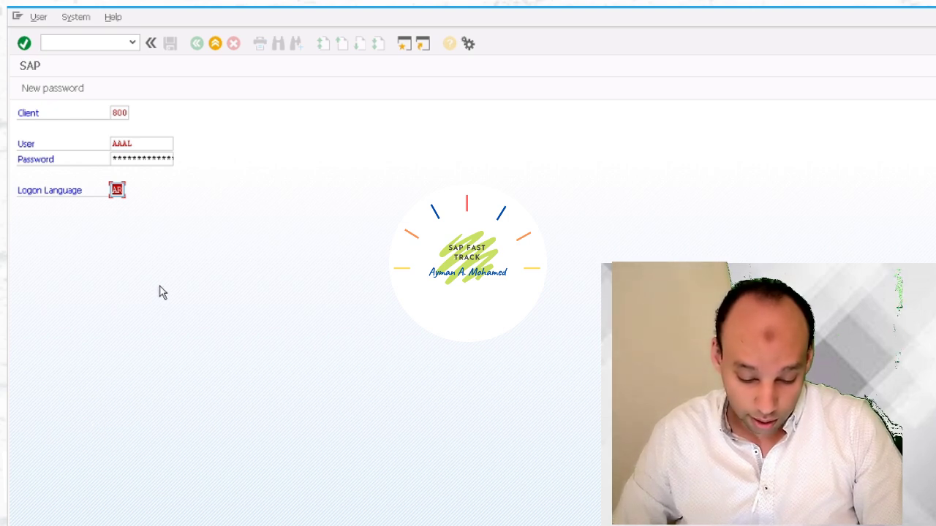
# Step: Set the logon language to EN, re-enter the account password and log on
pyautogui.write('EN')
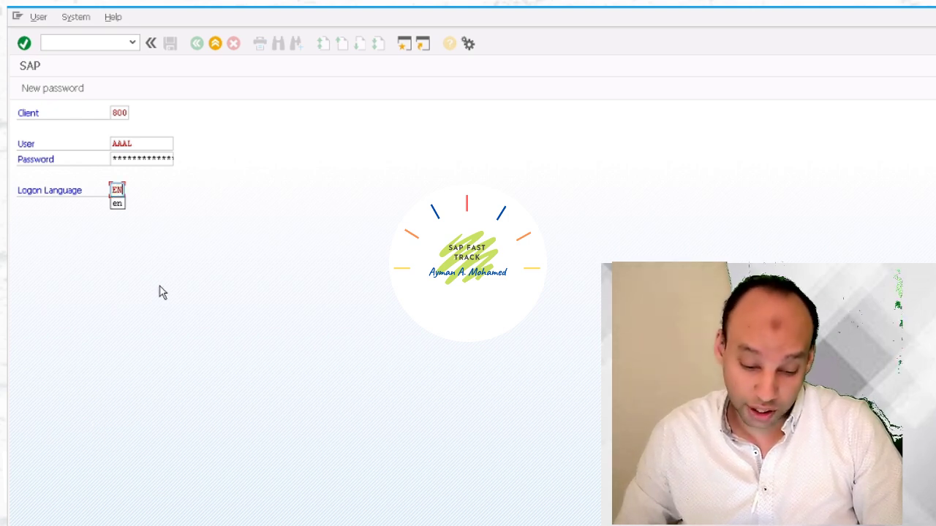
pyautogui.click(121, 162)
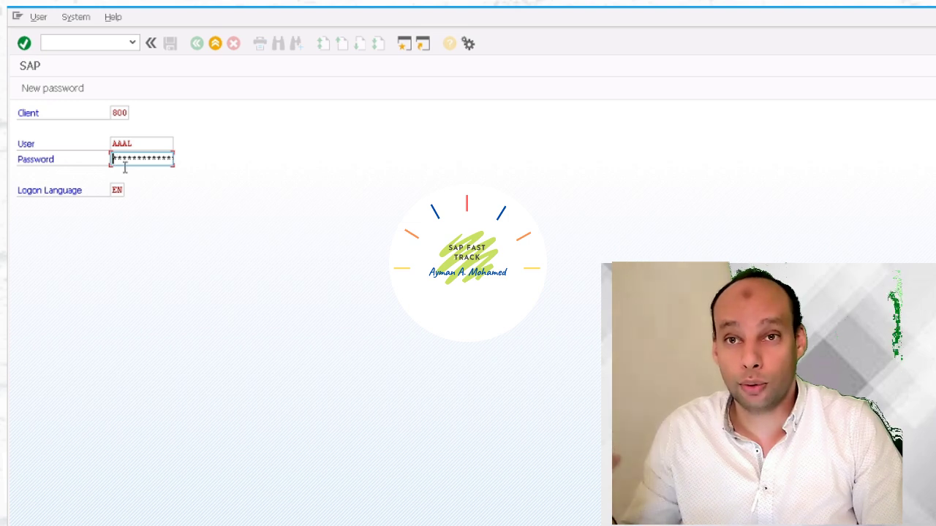
pyautogui.press('Right')
pyautogui.press('Right')
pyautogui.press('Right')
pyautogui.press('Right')
pyautogui.press('Right')
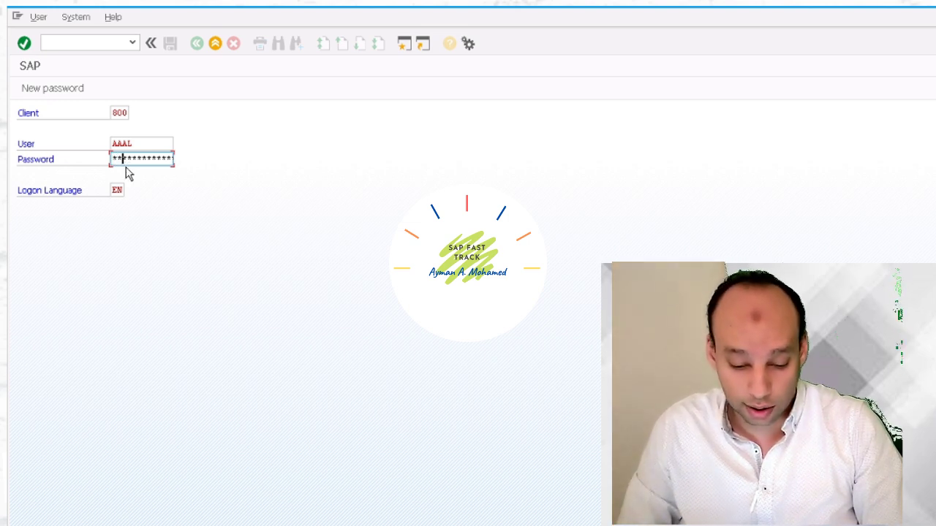
pyautogui.press('Return')
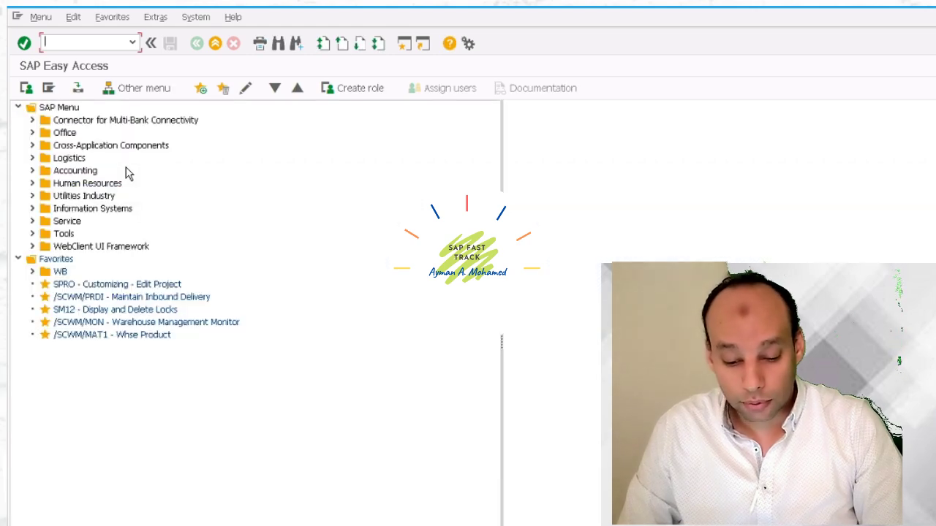
# Step: Open Language Management with transaction SMLT and view the imported packages under English and German
pyautogui.write('SM')
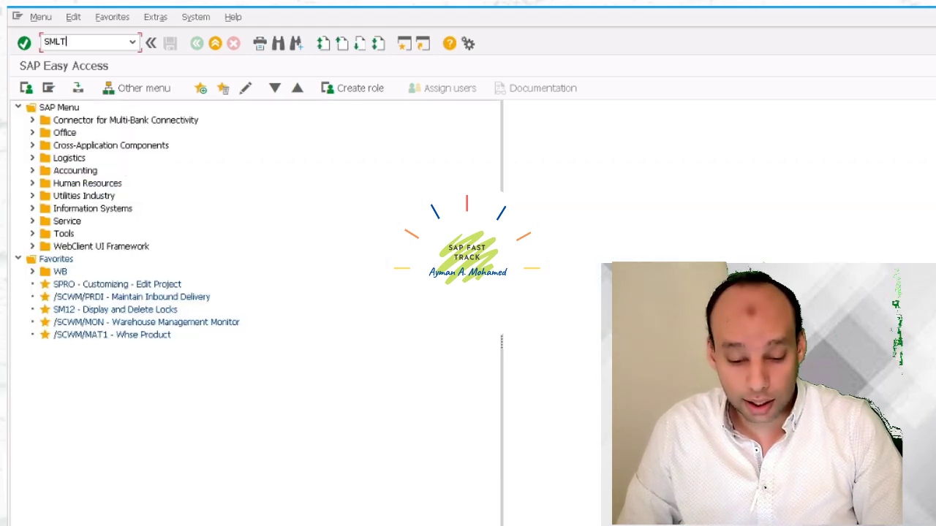
pyautogui.write('LT')
pyautogui.press('Return')
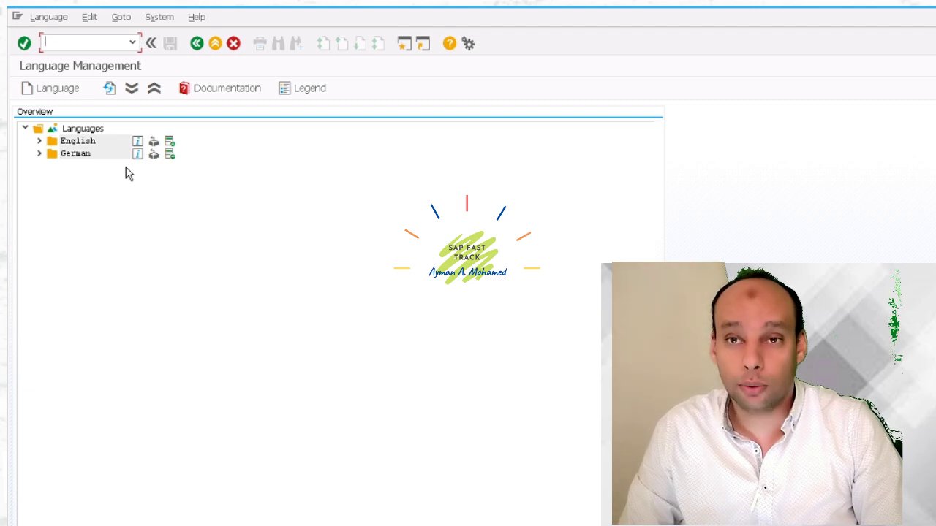
pyautogui.click(39, 141)
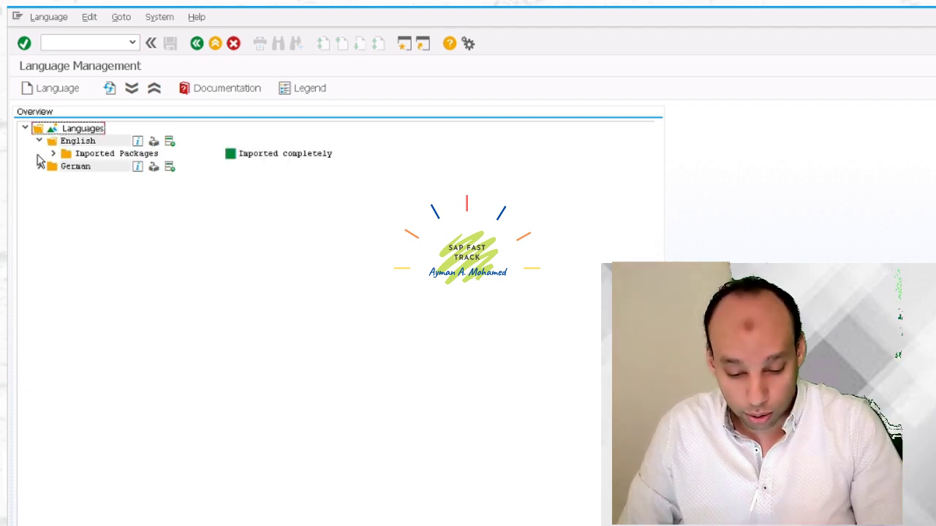
pyautogui.click(39, 166)
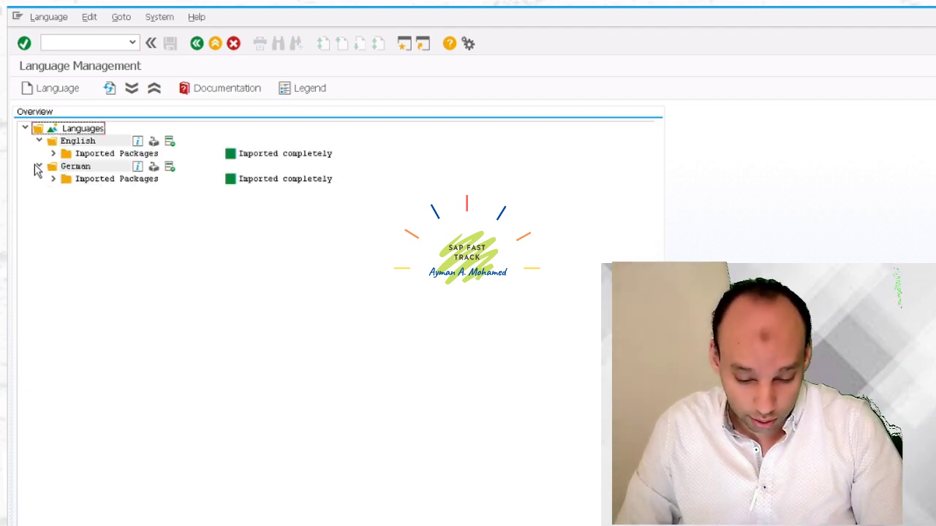
# Step: Open General Table Display with transaction SE16N and display the entries of table T002C
pyautogui.click(94, 46)
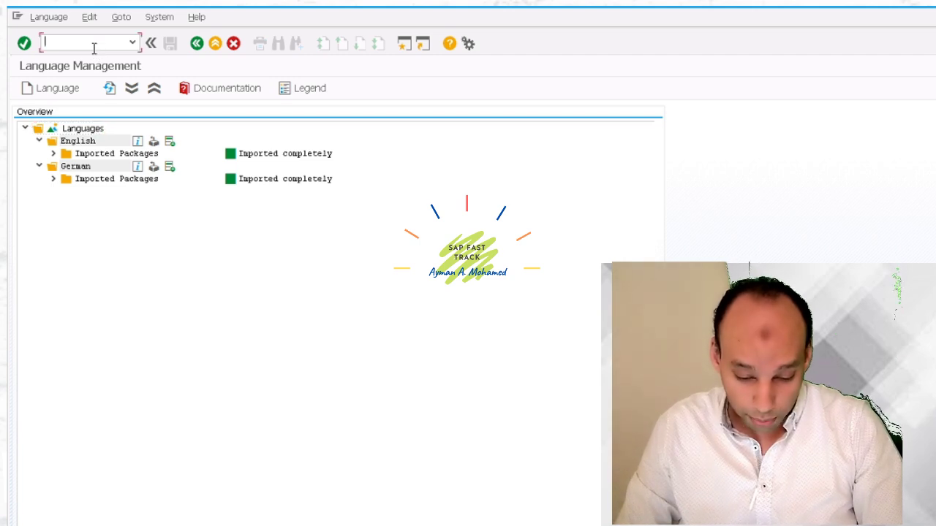
pyautogui.write('/nse1')
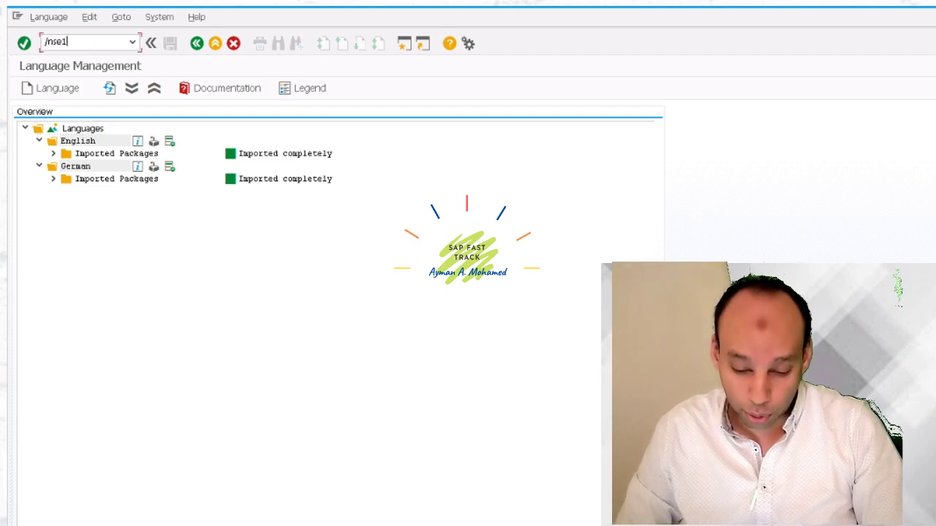
pyautogui.write('6n')
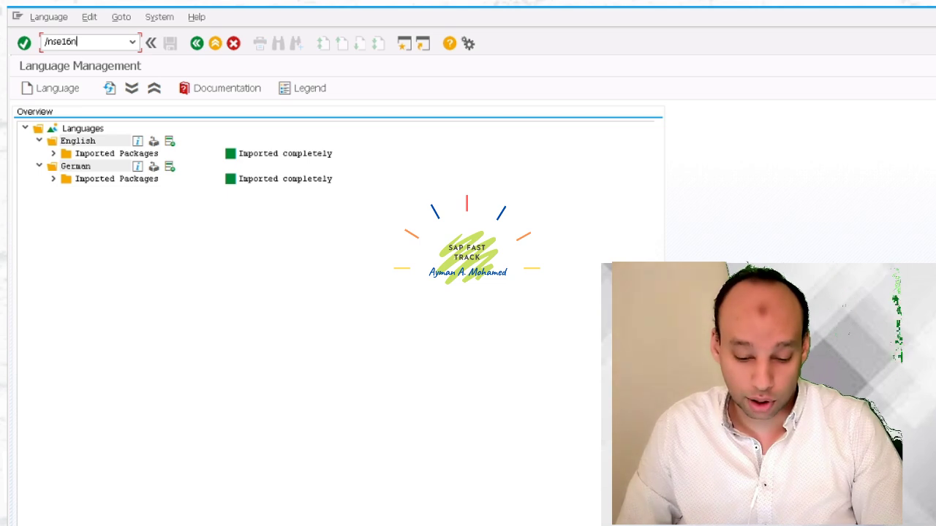
pyautogui.press('Return')
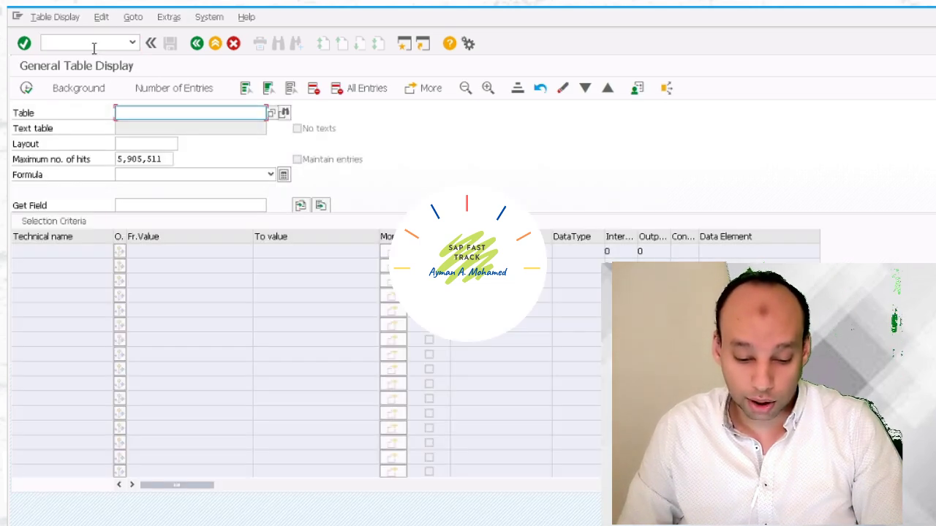
pyautogui.write('t002')
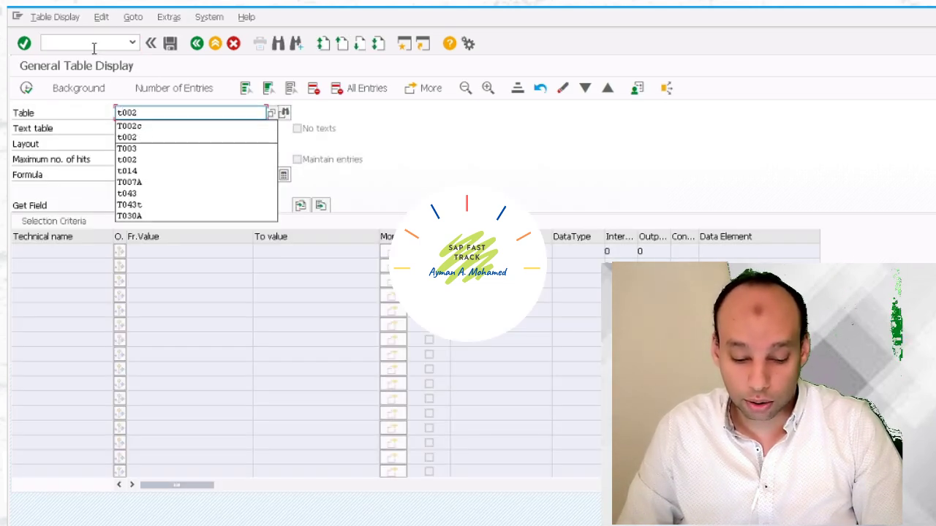
pyautogui.write('c')
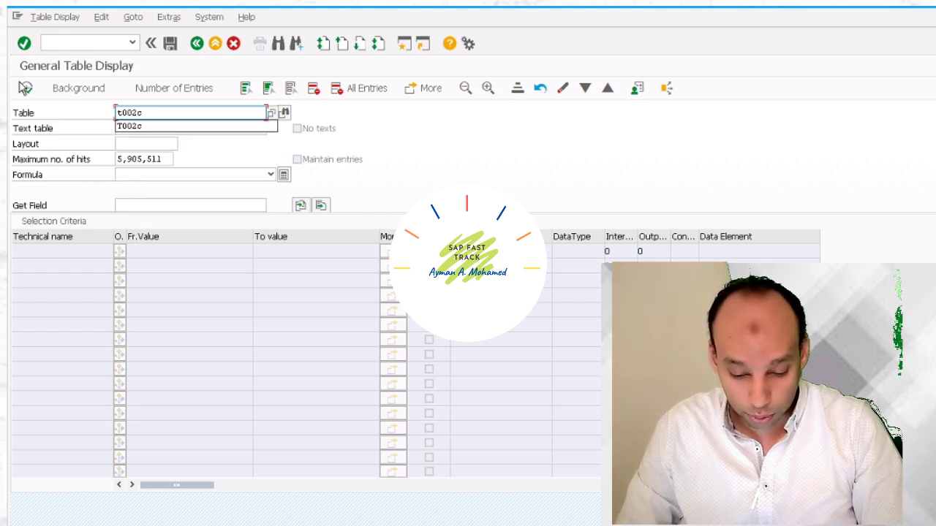
pyautogui.click(25, 89)
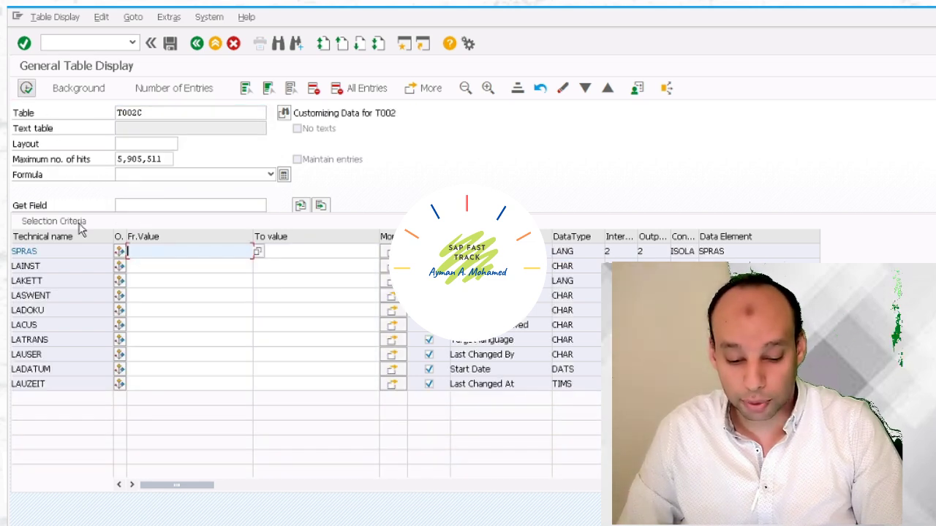
pyautogui.click(26, 87)
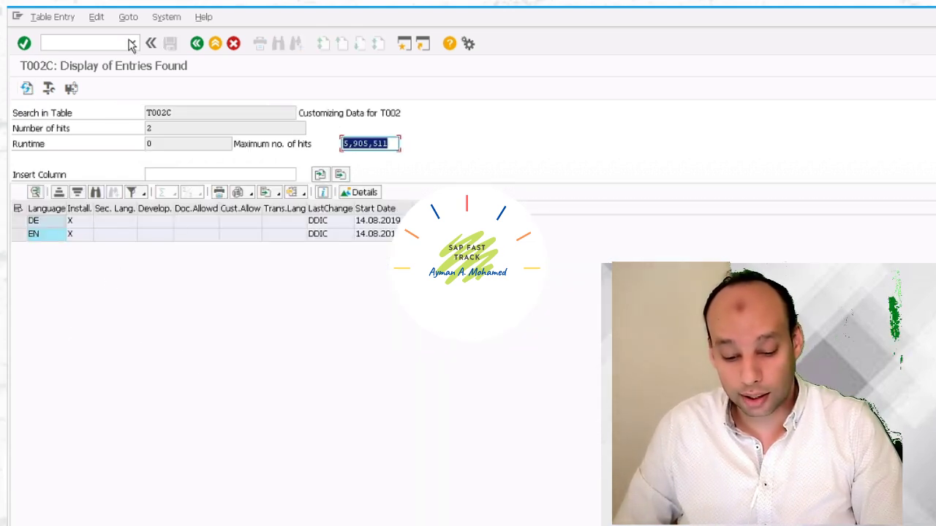
# Step: Open the Document Types overview with transaction OBA7
pyautogui.click(91, 53)
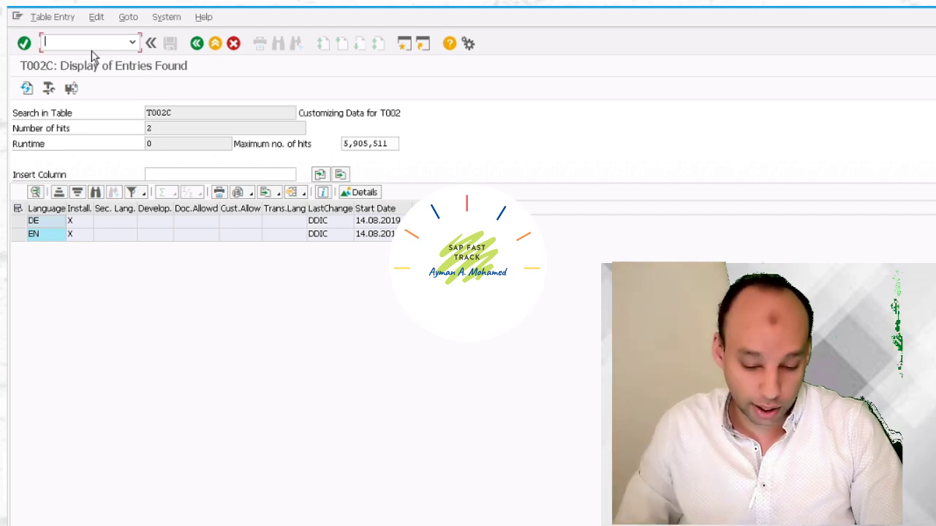
pyautogui.write('/noba7')
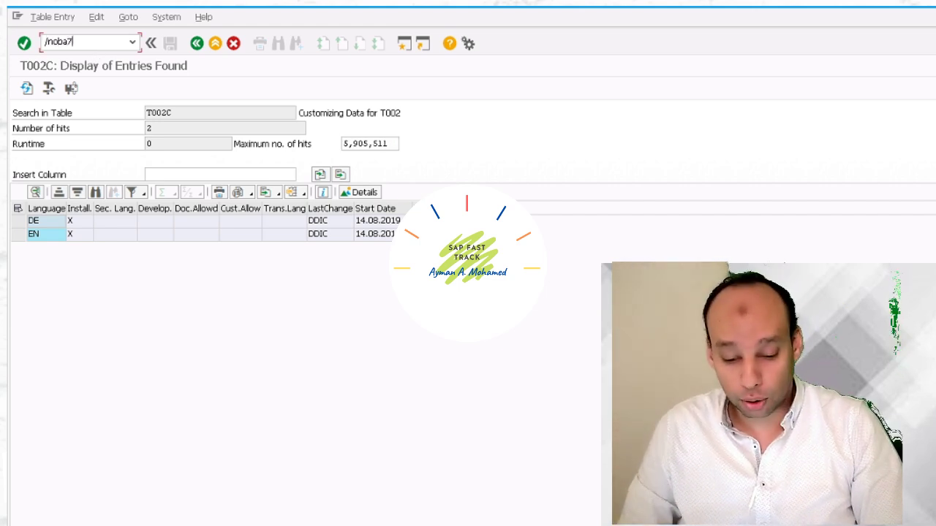
pyautogui.press('Return')
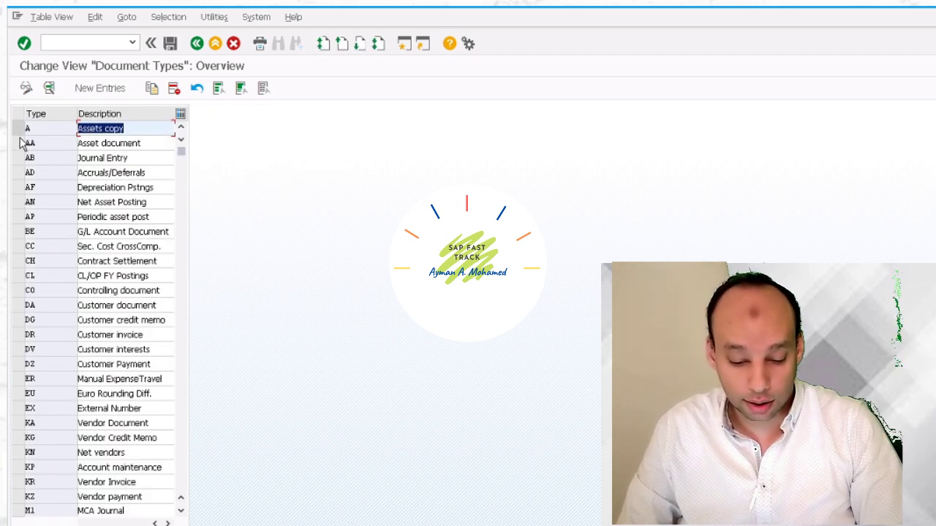
# Step: Select document types AD and AF, open their translation texts for German and check their German descriptions
pyautogui.click(20, 174)
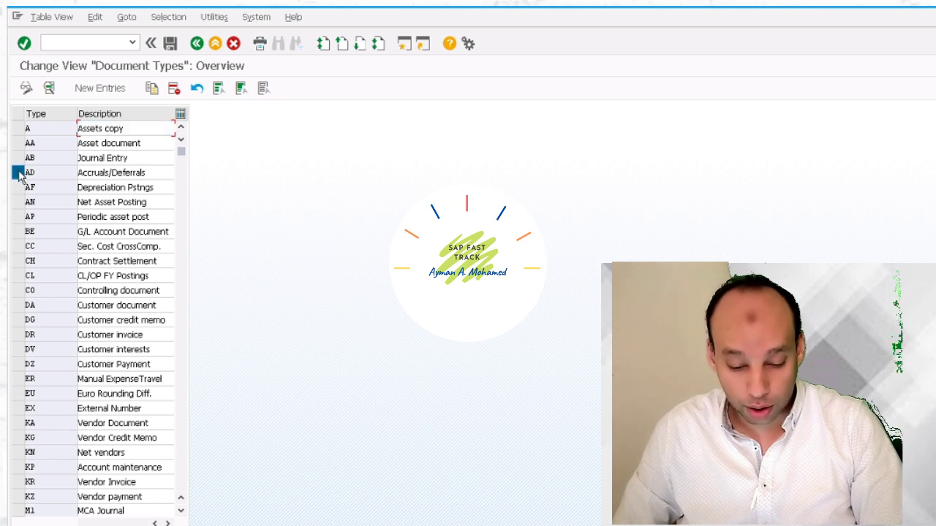
pyautogui.click(20, 187)
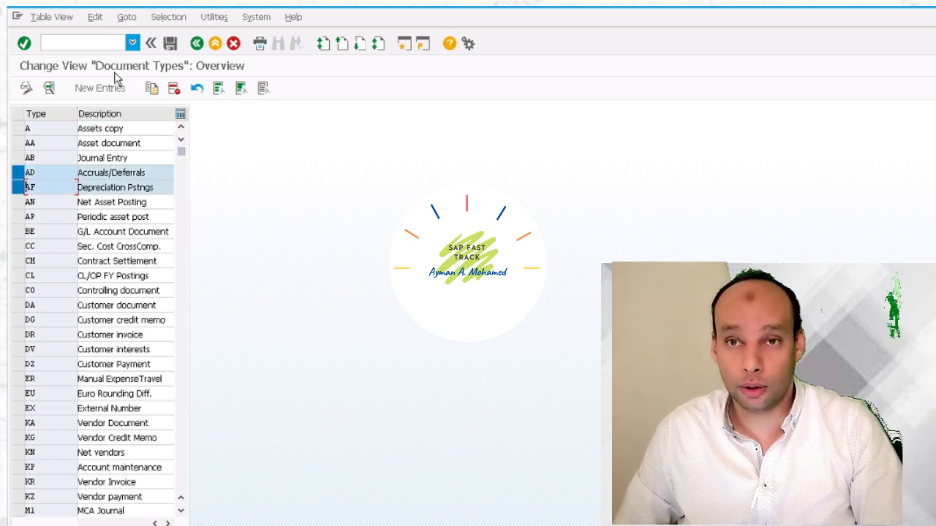
pyautogui.click(96, 18)
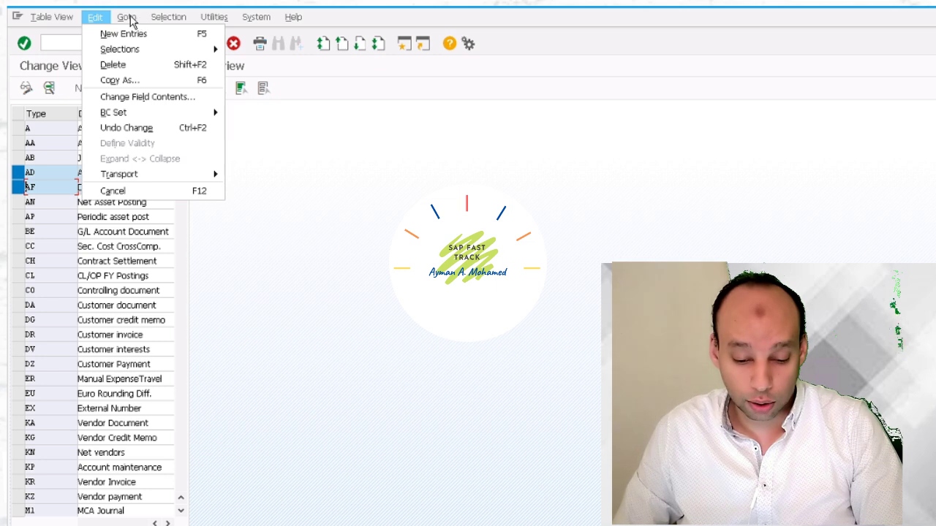
pyautogui.moveTo(127, 19)
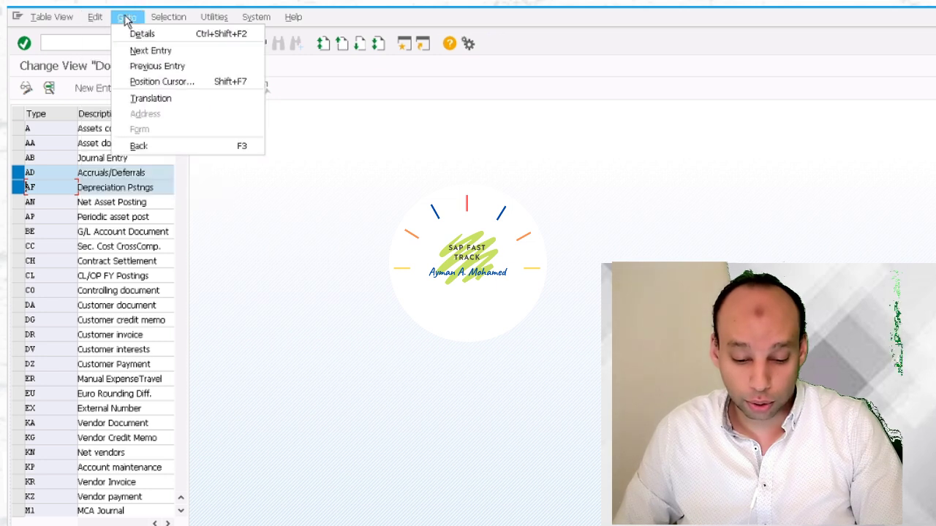
pyautogui.click(150, 98)
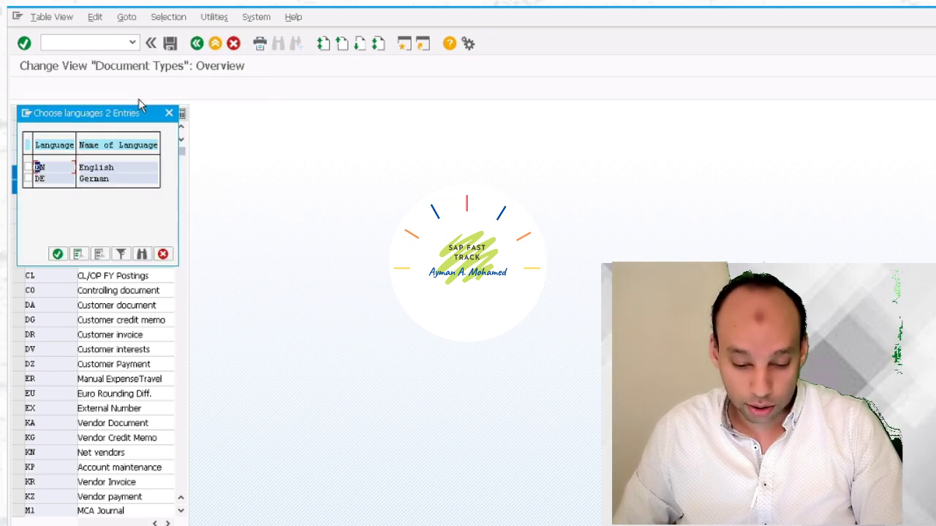
pyautogui.click(29, 178)
pyautogui.click(57, 254)
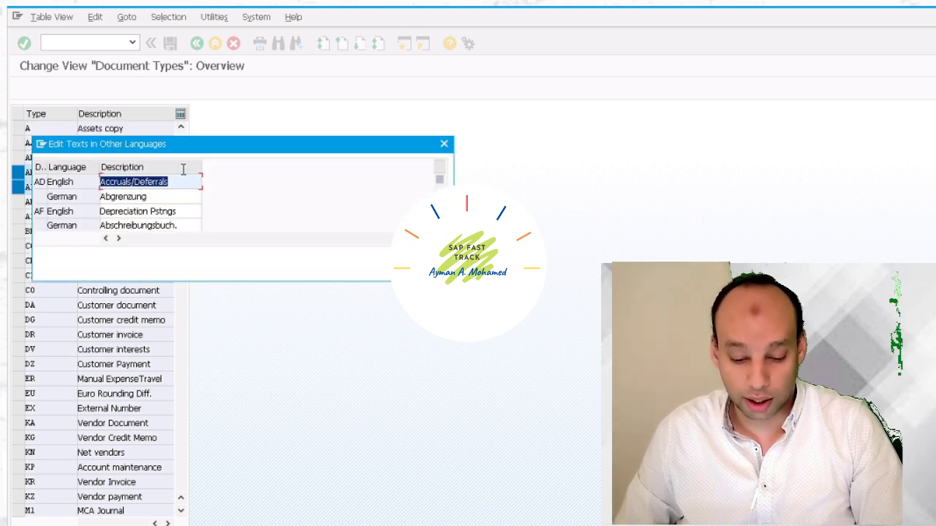
pyautogui.click(184, 197)
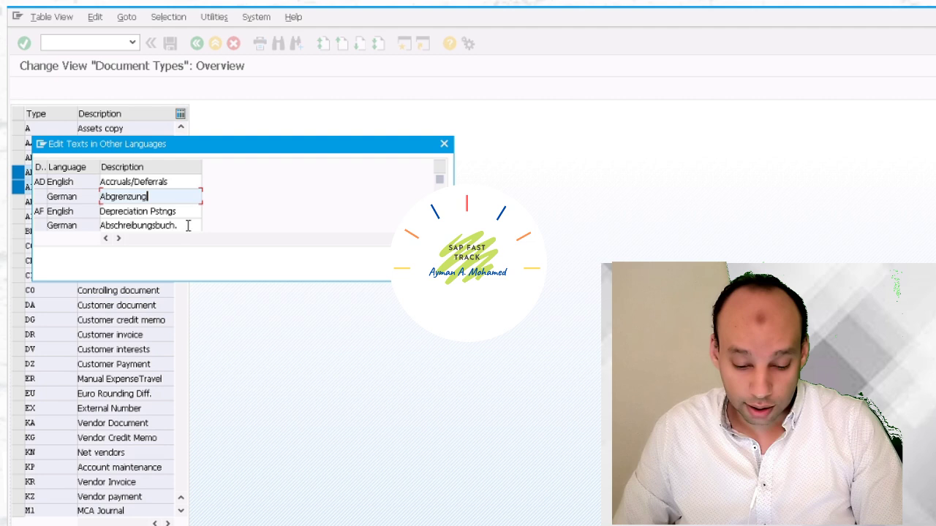
pyautogui.click(188, 227)
pyautogui.click(183, 196)
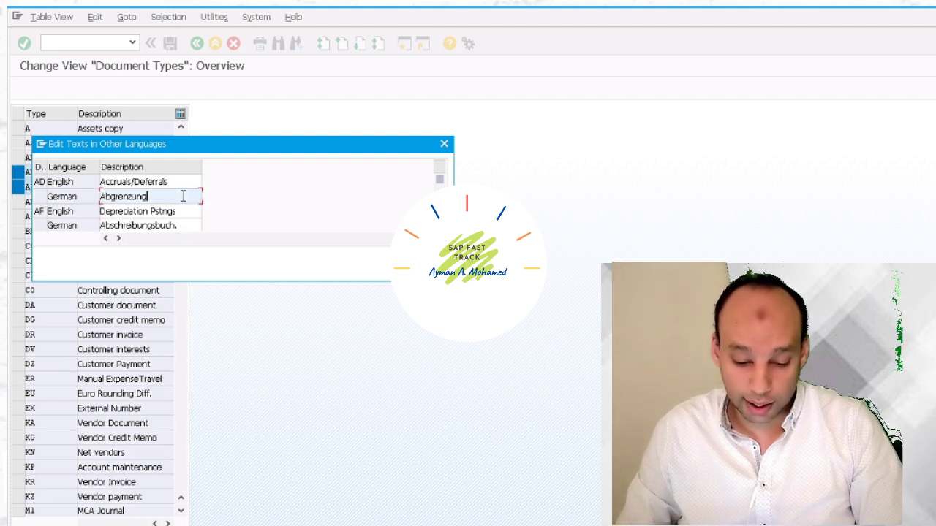
# Step: Append ---- to the German description of AD and -- to that of AF, and save the translations
pyautogui.write('----')
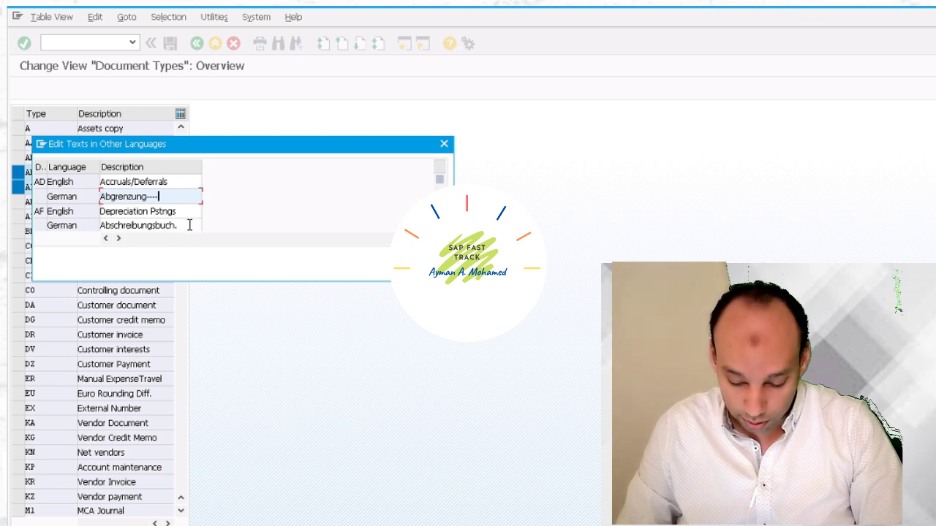
pyautogui.click(188, 225)
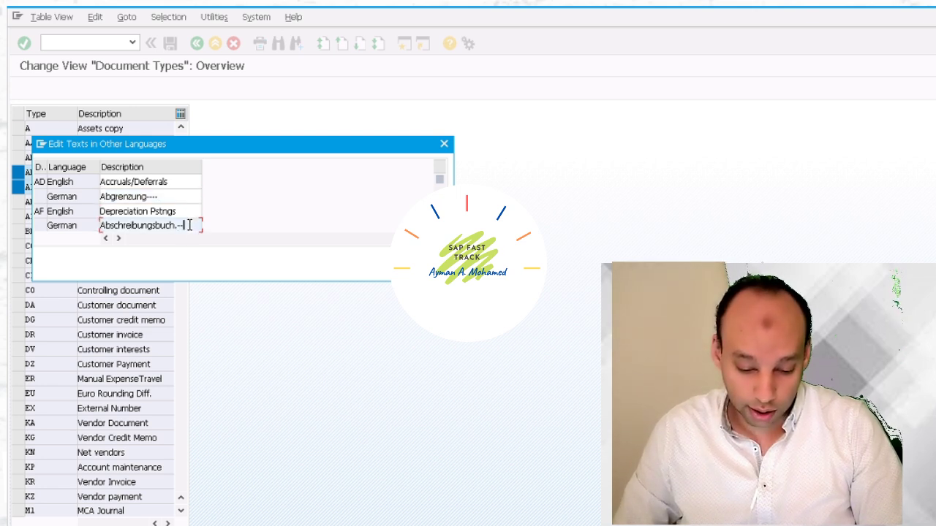
pyautogui.write('--')
pyautogui.press('Return')
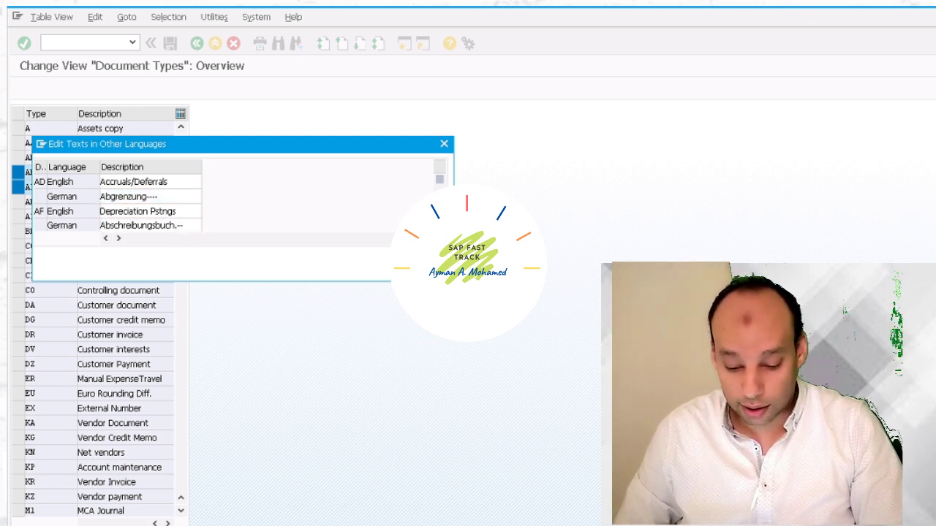
pyautogui.click(175, 45)
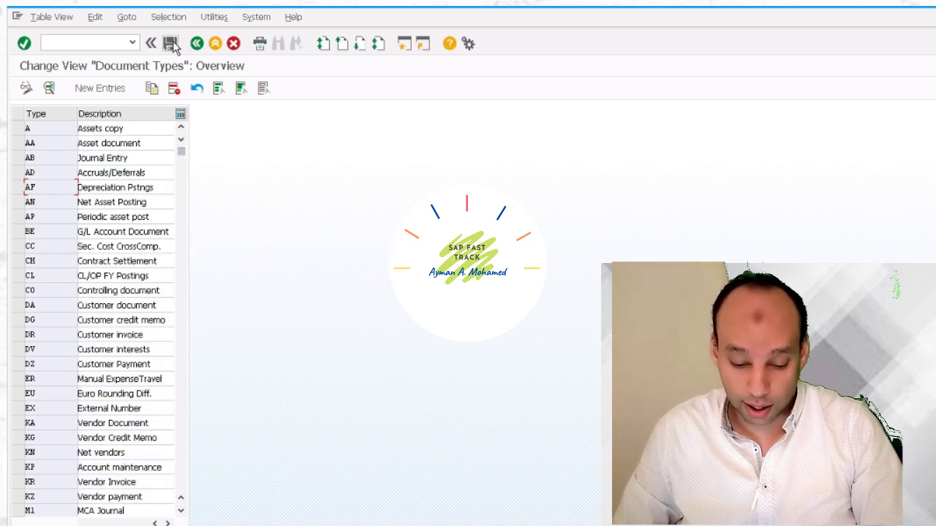
pyautogui.press('Return')
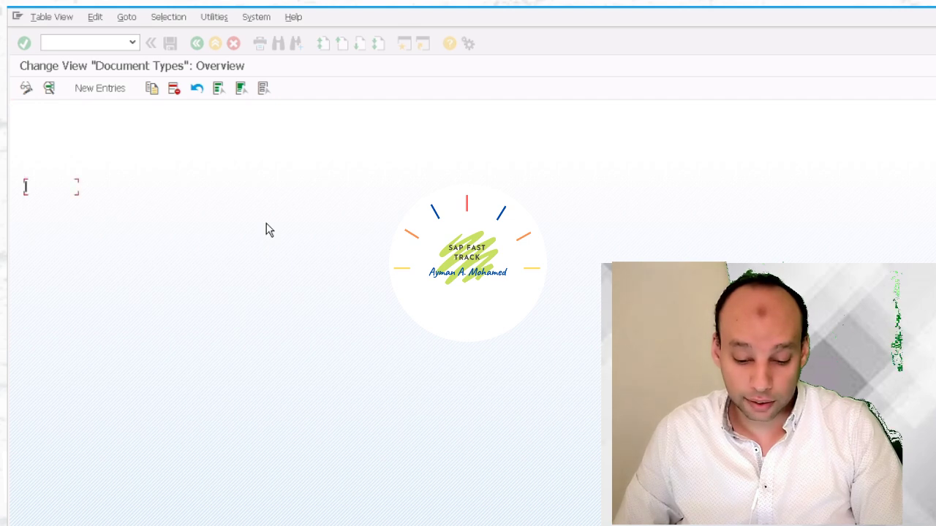
# Step: Log off from the SAP system with the command /nex
pyautogui.click(81, 42)
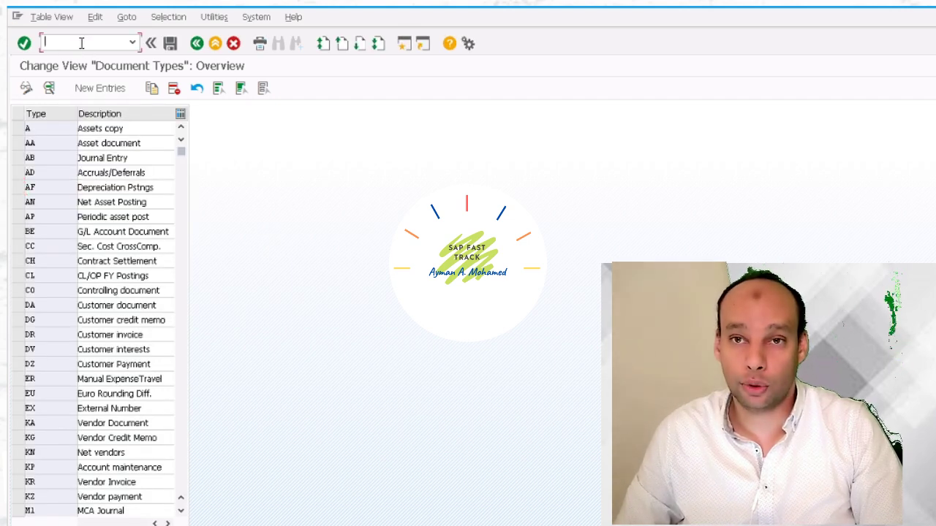
pyautogui.write('/nex')
pyautogui.press('Return')
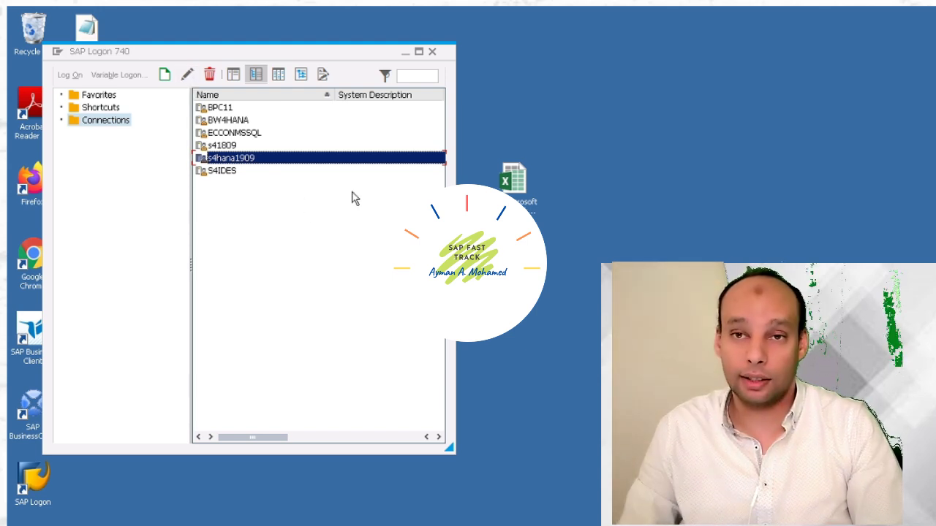
# Step: Log on to s4hana1909, client 800, in English with the saved user and the account password
pyautogui.press('Return')
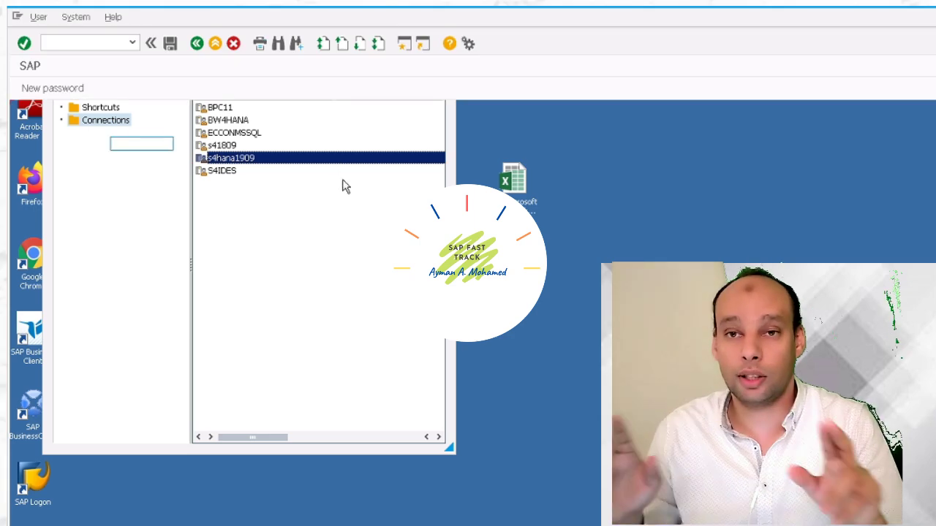
pyautogui.press('BackSpace')
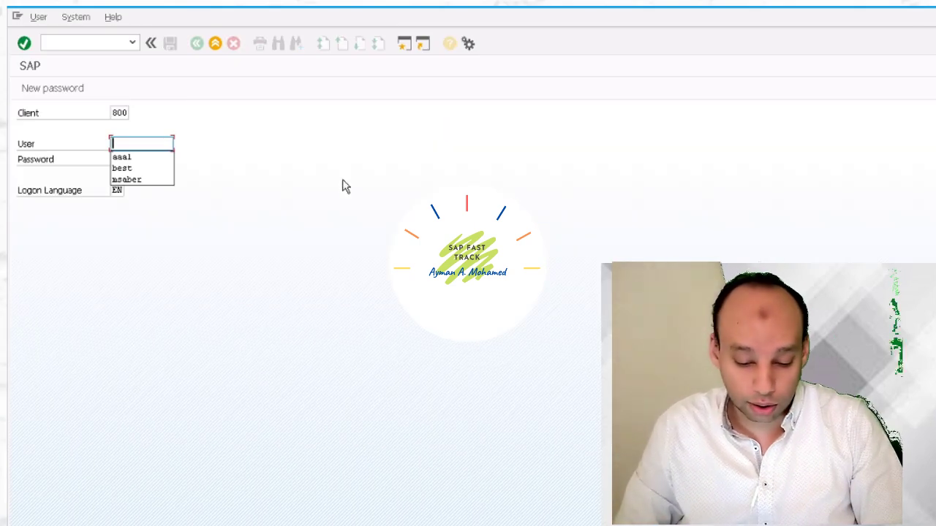
pyautogui.press('Down')
pyautogui.press('Tab')
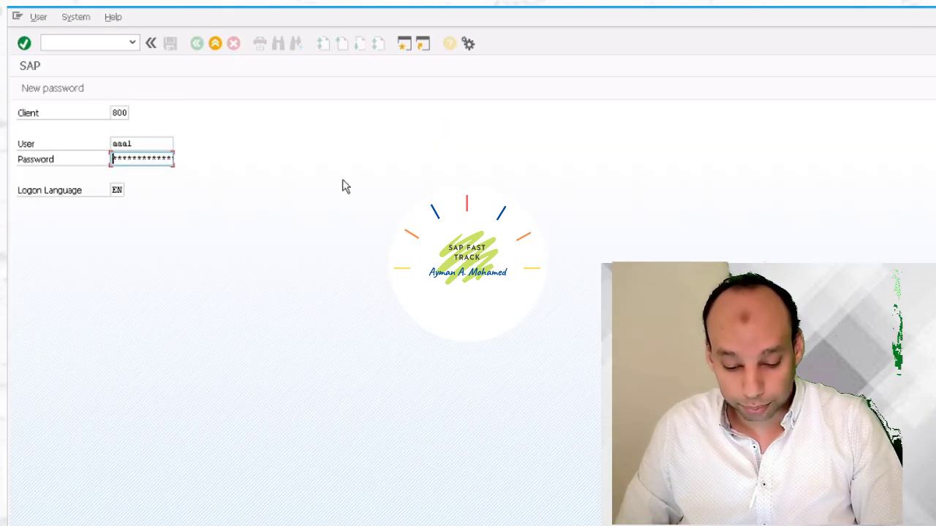
pyautogui.write('*')
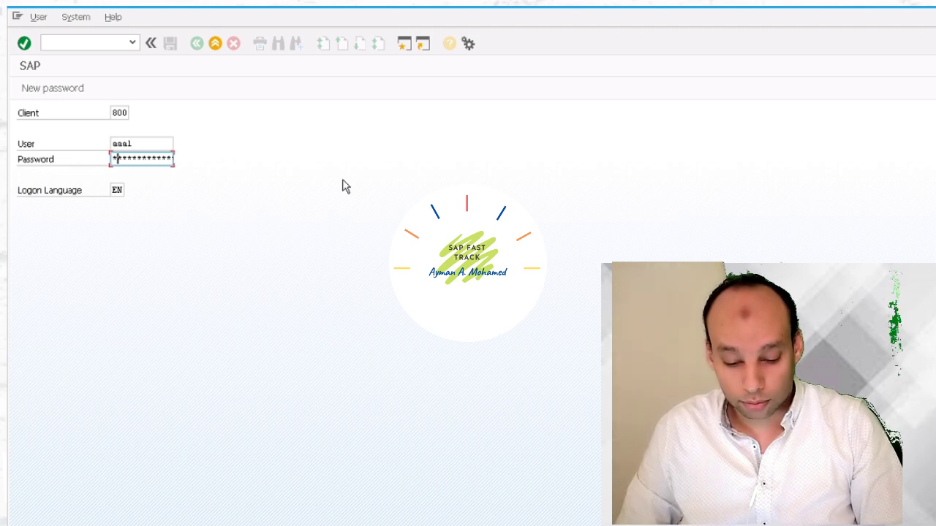
pyautogui.write('******')
pyautogui.press('Return')
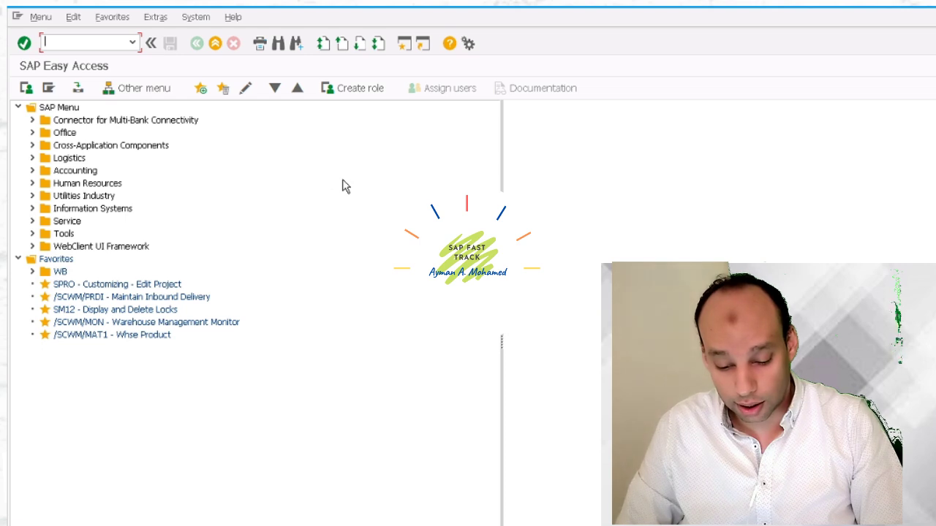
# Step: Replace the entered transaction code OBA7 with /nex and log off from the English session
pyautogui.write('oba')
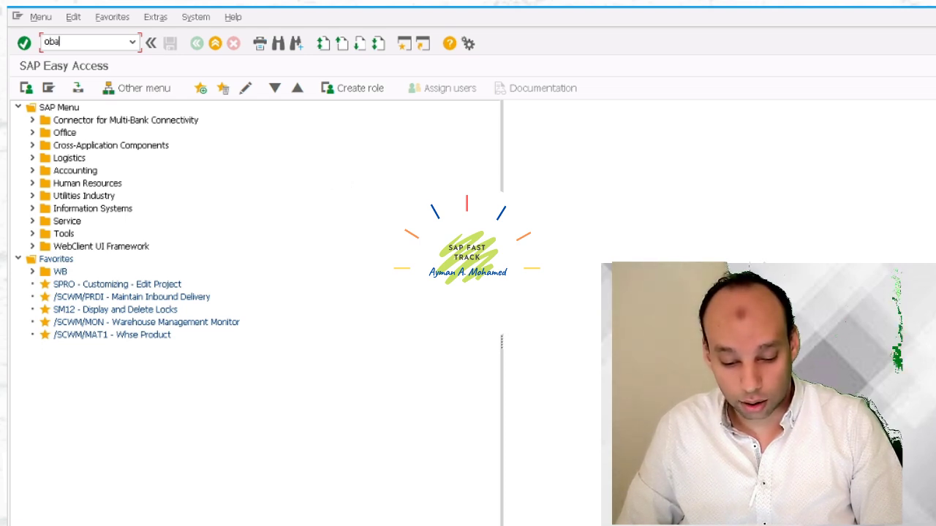
pyautogui.write('7')
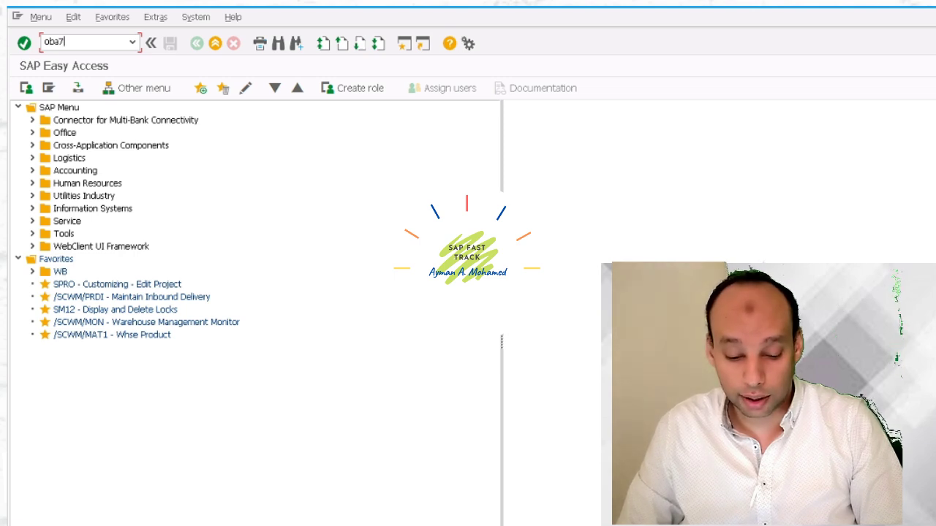
pyautogui.press('BackSpace')
pyautogui.press('BackSpace')
pyautogui.write('/n')
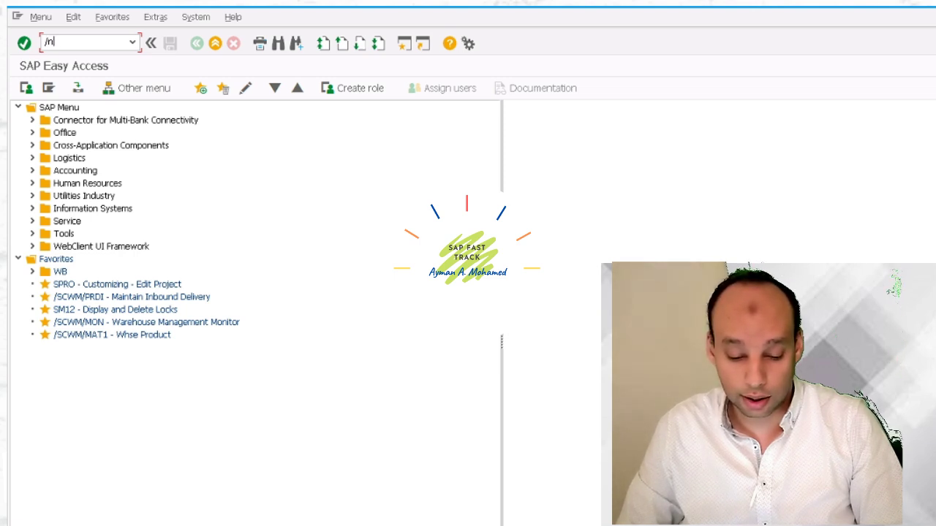
pyautogui.write('ex')
pyautogui.press('Return')
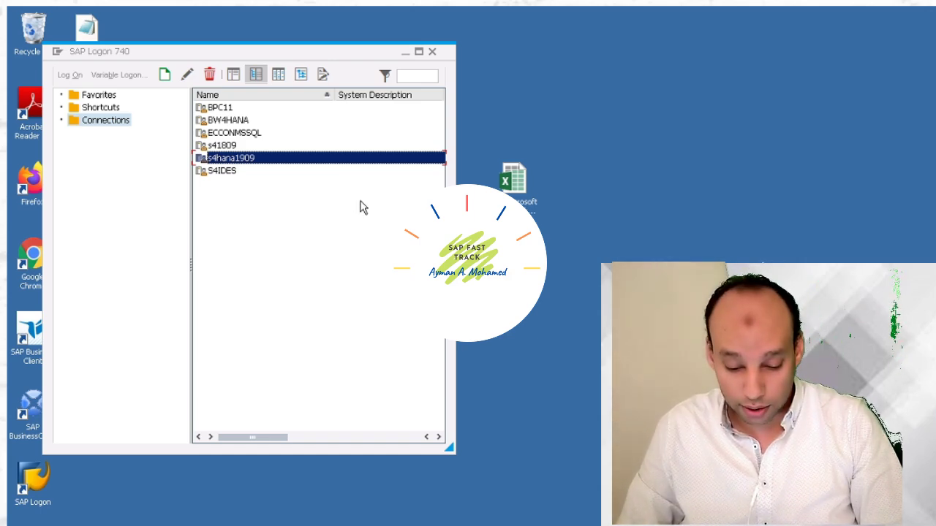
# Step: Open the s4hana1909 logon screen, choose the saved user and set the logon language to DE
pyautogui.press('Return')
pyautogui.press('Down')
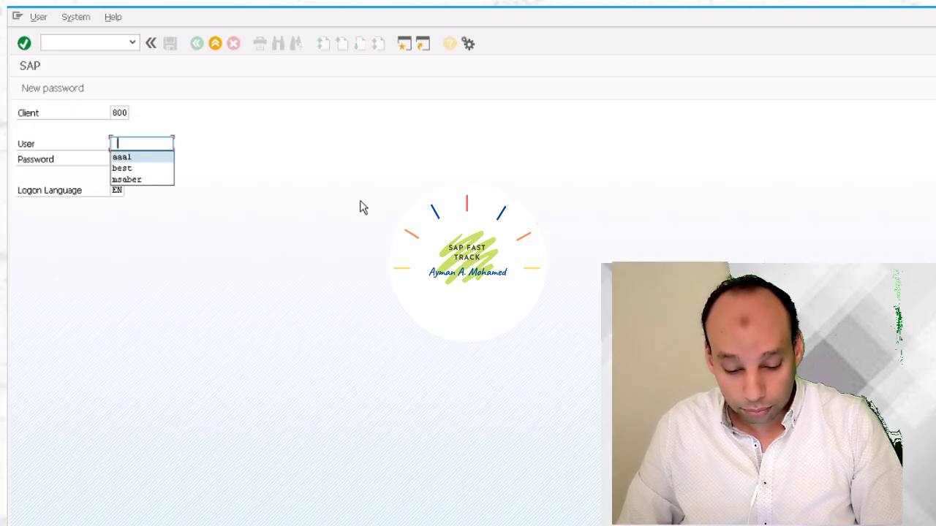
pyautogui.press('Down')
pyautogui.press('Tab')
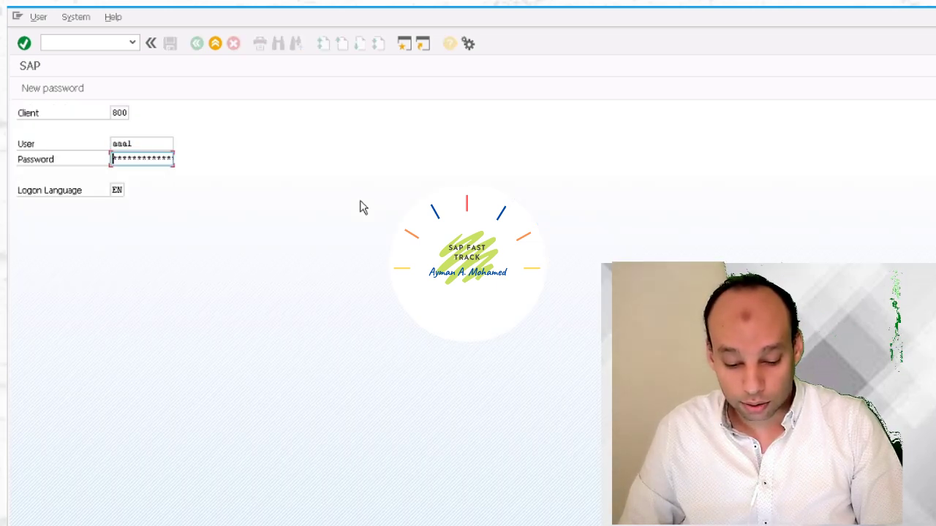
pyautogui.press('Tab')
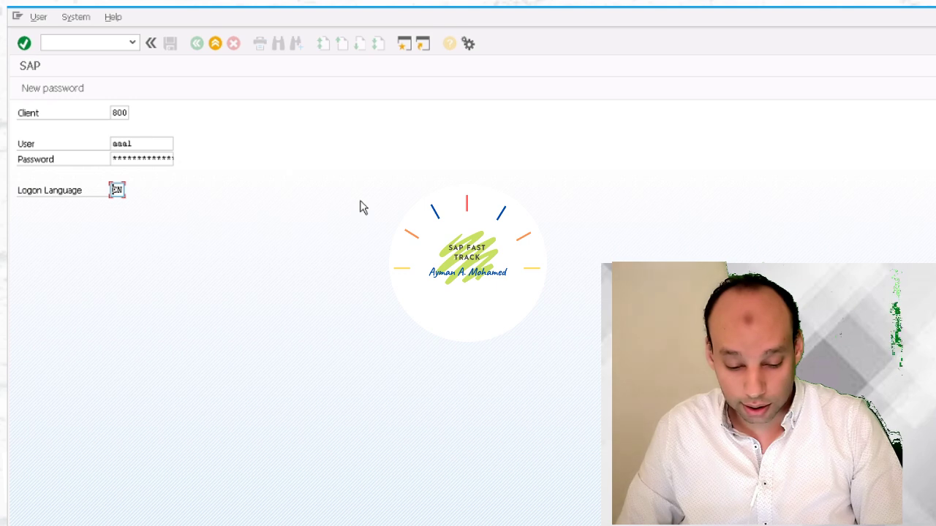
pyautogui.press('Down')
pyautogui.press('Down')
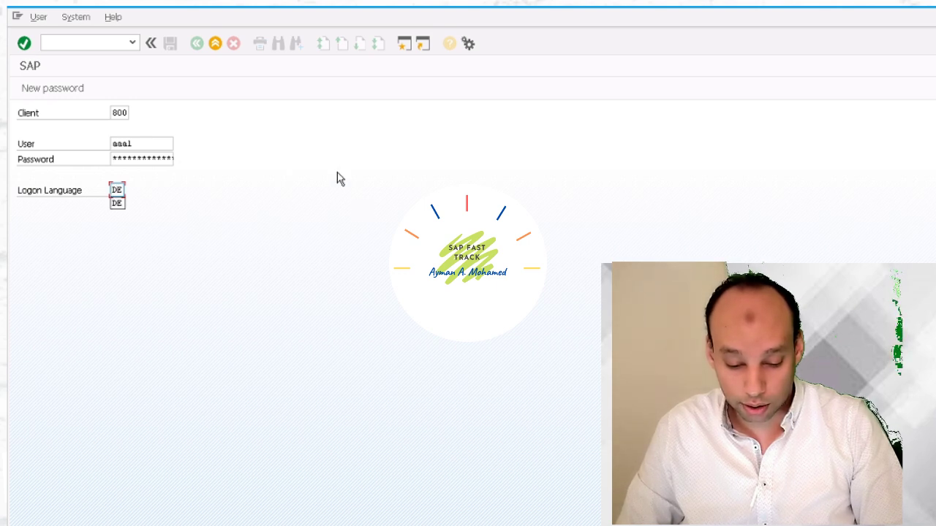
pyautogui.press('Return')
# Step: Enter the account password and try to log on in German
pyautogui.click(158, 156)
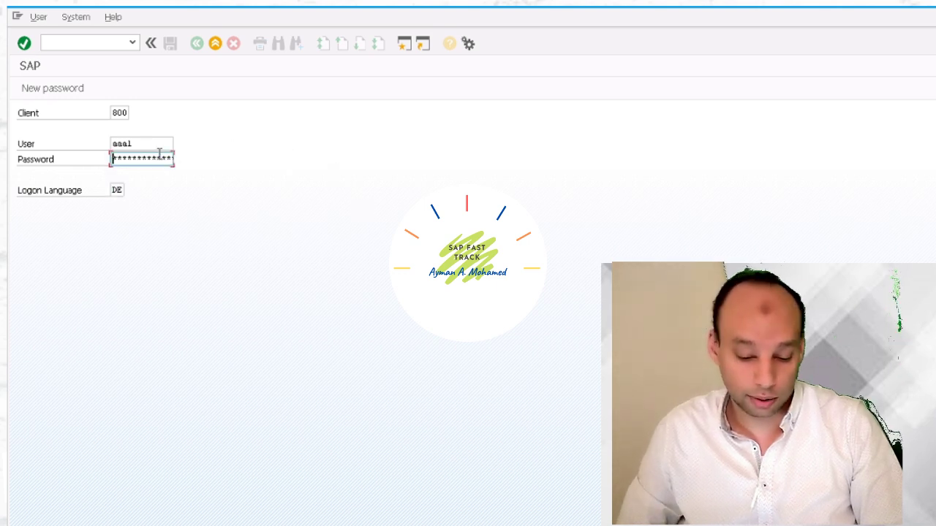
pyautogui.press('Right')
pyautogui.press('Right')
pyautogui.press('Right')
pyautogui.press('Right')
pyautogui.press('Right')
pyautogui.press('Right')
pyautogui.press('Right')
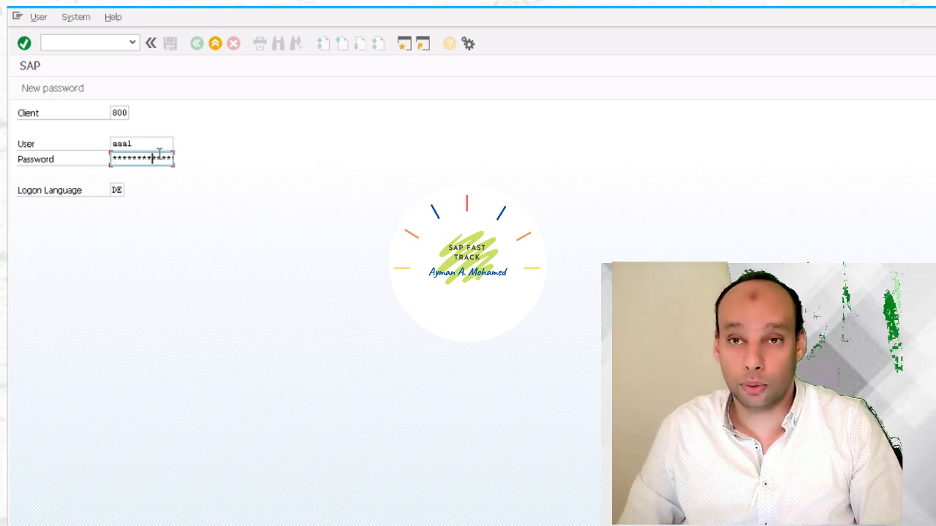
pyautogui.press('Return')
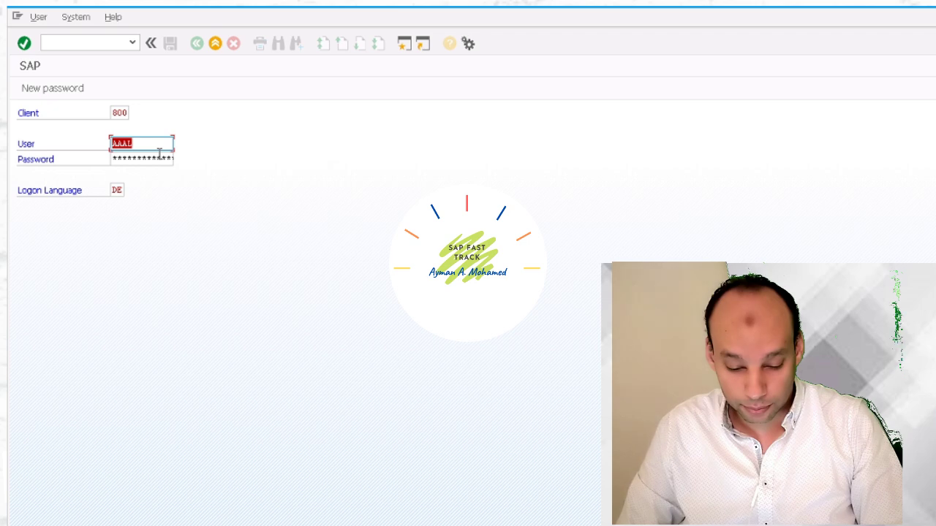
# Step: Re-enter the account password, log on in German and dismiss the information message
pyautogui.press('Tab')
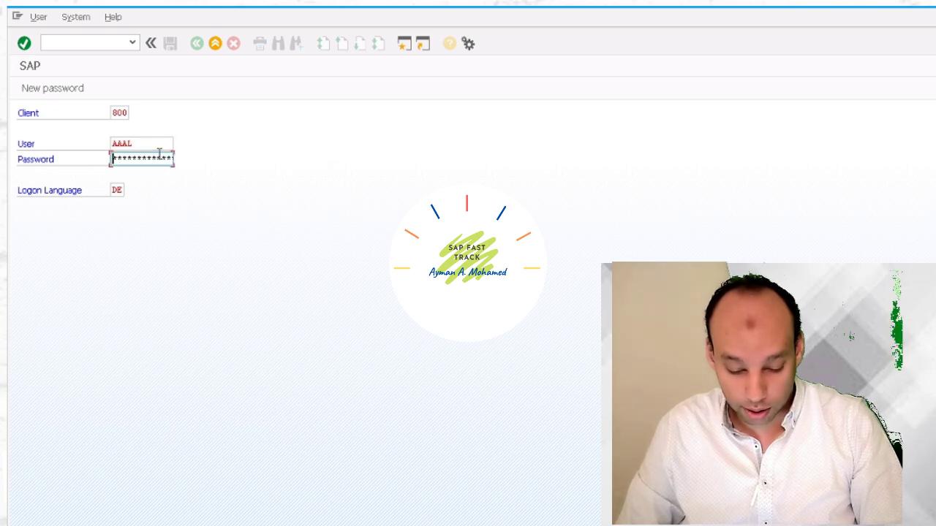
pyautogui.press('Right')
pyautogui.press('Right')
pyautogui.press('Right')
pyautogui.press('Right')
pyautogui.press('Right')
pyautogui.press('Right')
pyautogui.press('Right')
pyautogui.press('Right')
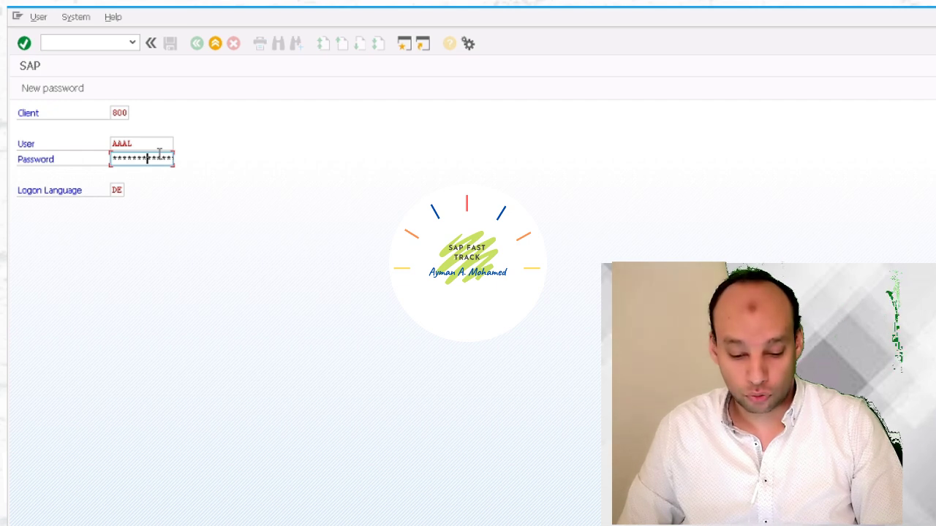
pyautogui.press('Return')
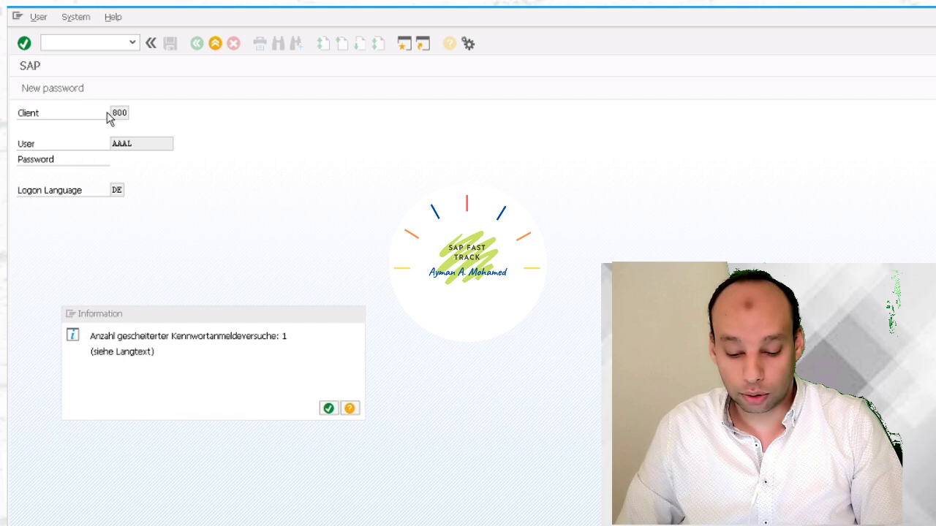
pyautogui.press('Return')
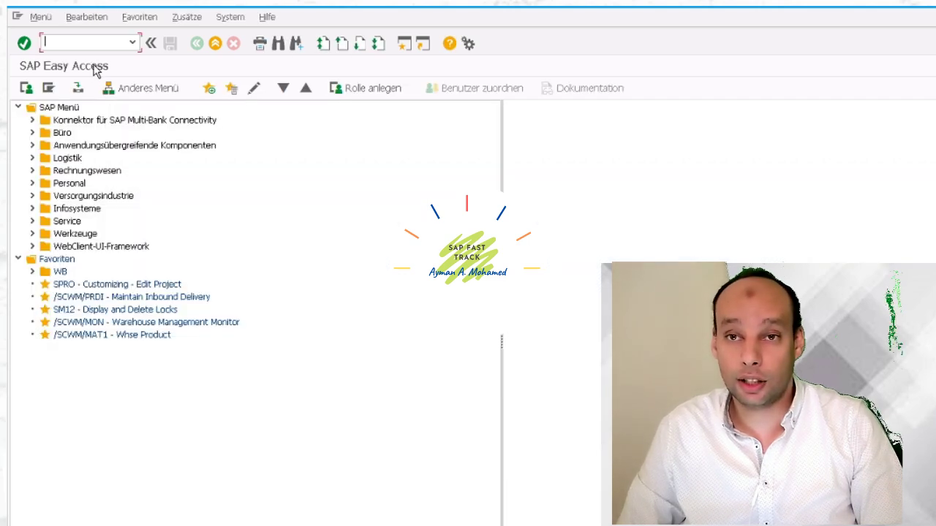
# Step: Open the Document Types overview with transaction OBA7 and check the German descriptions of AD and AF
pyautogui.write('oba7')
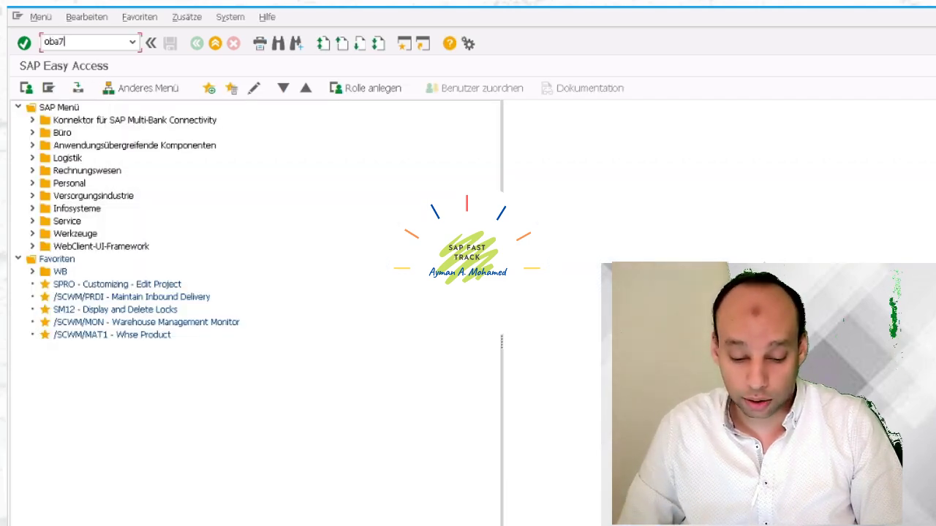
pyautogui.press('Return')
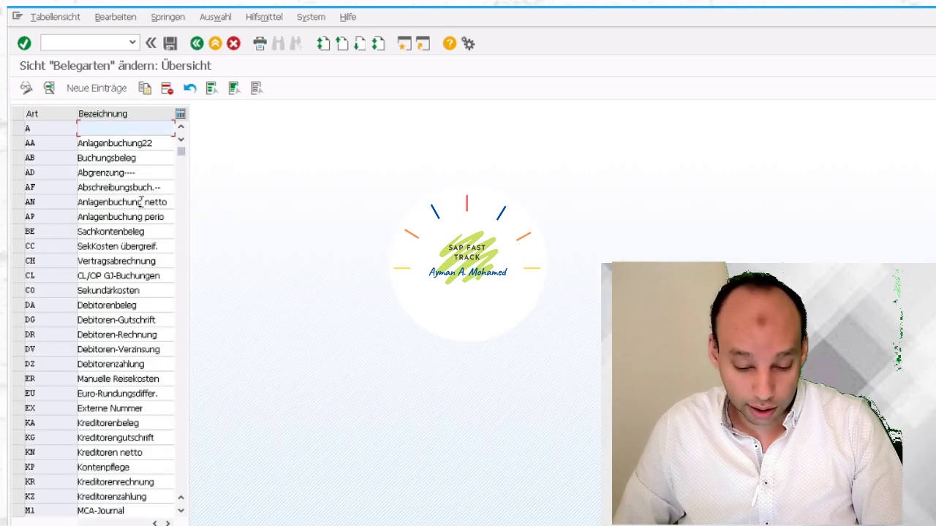
# Step: End the German SAP session with the command /nex
pyautogui.click(77, 46)
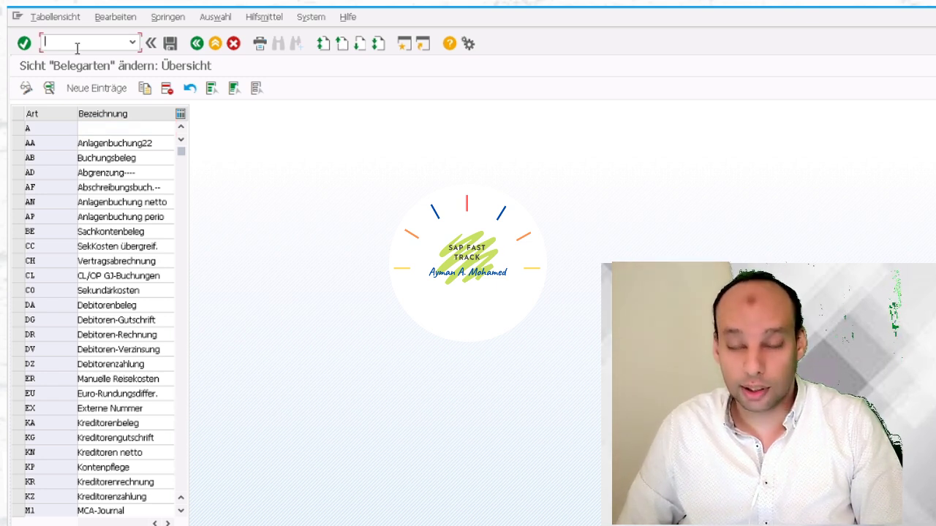
pyautogui.write('/nex')
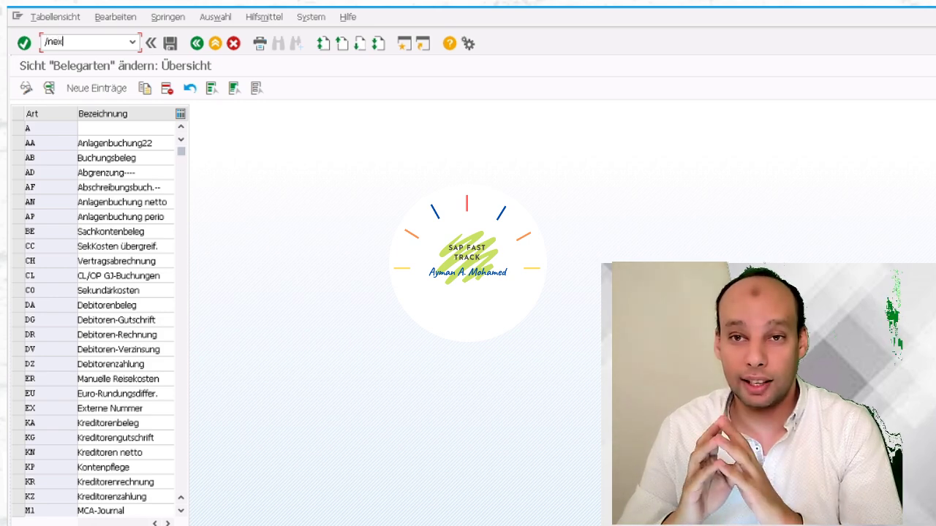
pyautogui.press('Return')
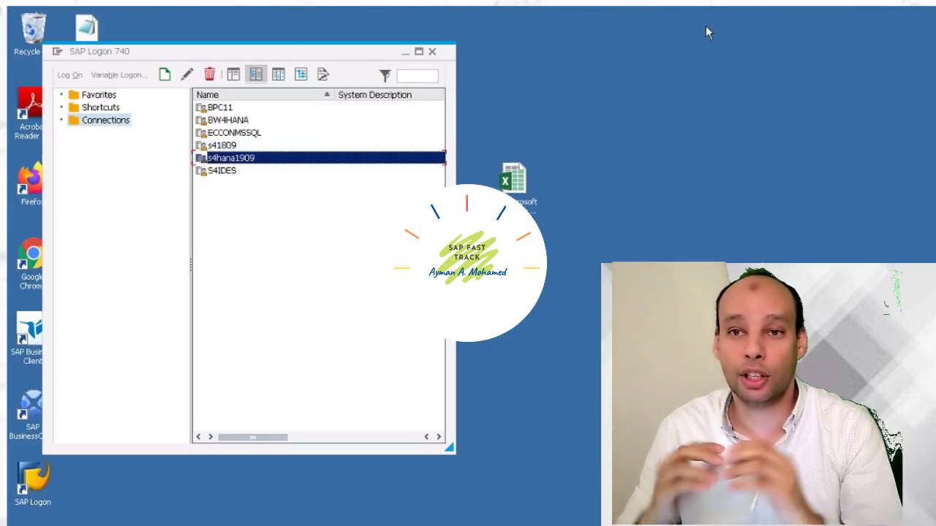